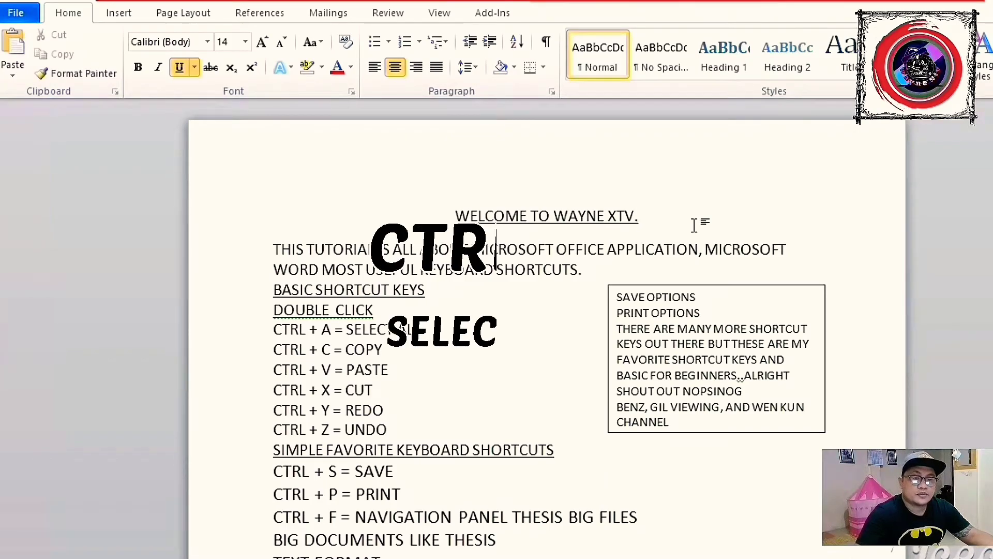
# Select the whole document, then select just the title WELCOME TO WAYNE XTV
pyautogui.hotkey('ctrl', 'a')
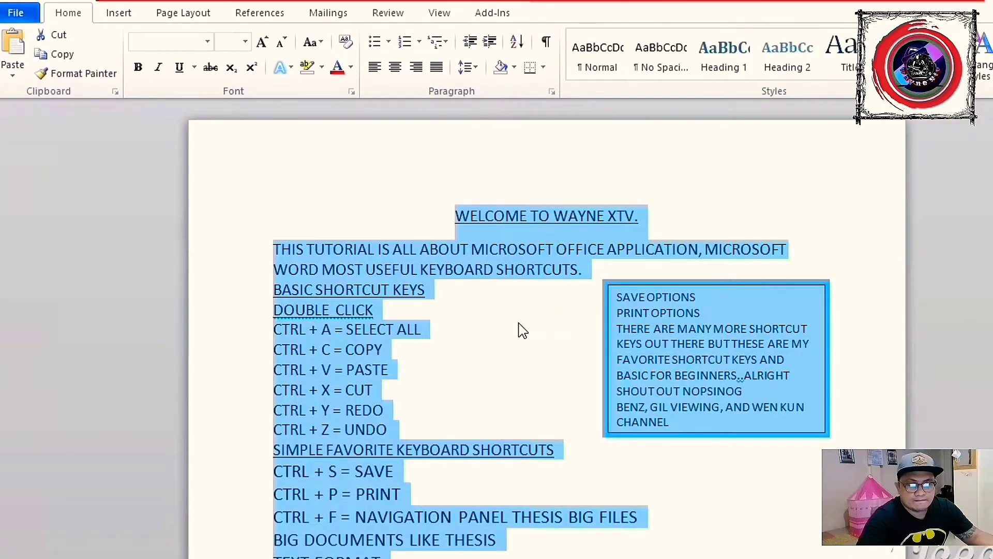
pyautogui.click(469, 317)
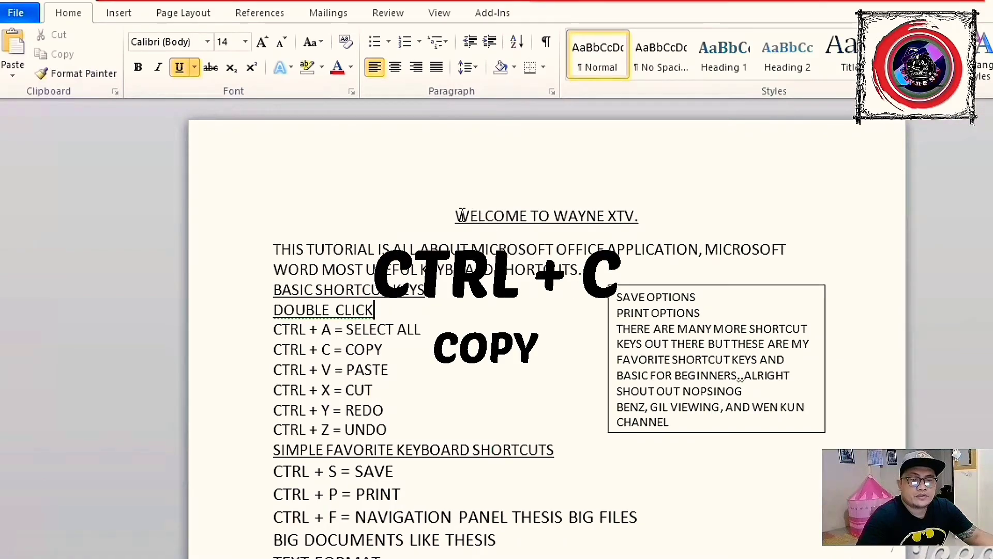
pyautogui.moveTo(455, 215); pyautogui.dragTo(635, 218)
pyautogui.hotkey('ctrl', 'c')
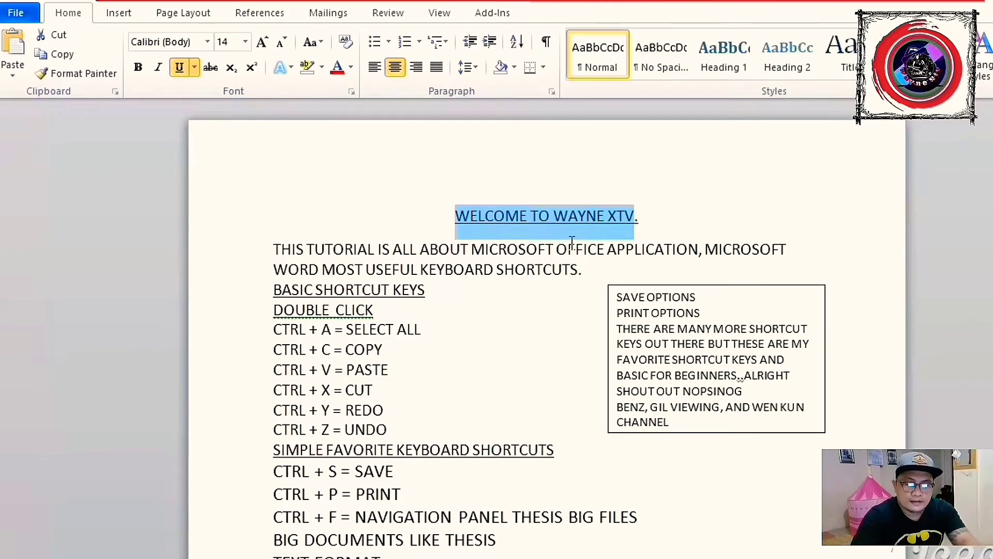
# Paste a duplicate of the title on a new line below it, then cut it out
pyautogui.click(679, 213)
pyautogui.press('Return')
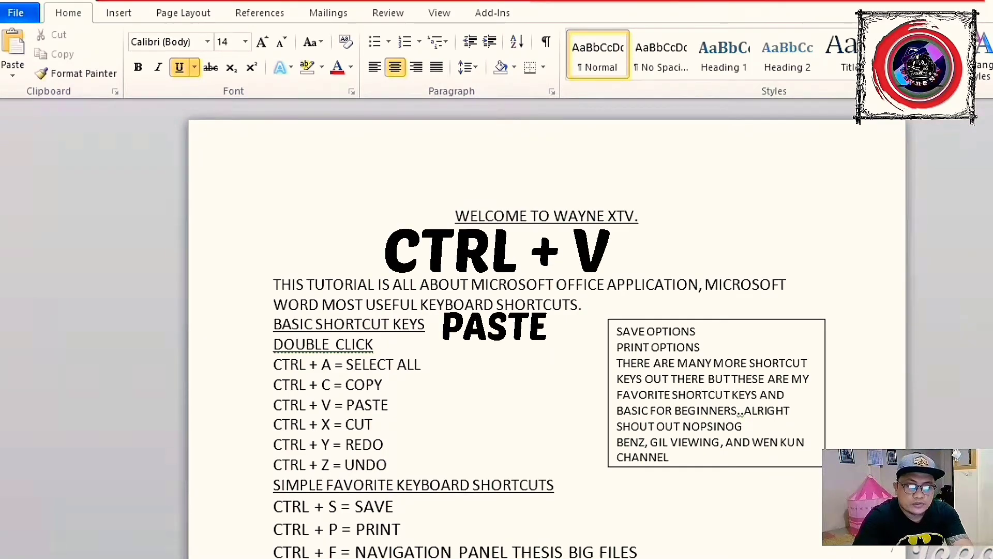
pyautogui.hotkey('ctrl', 'v')
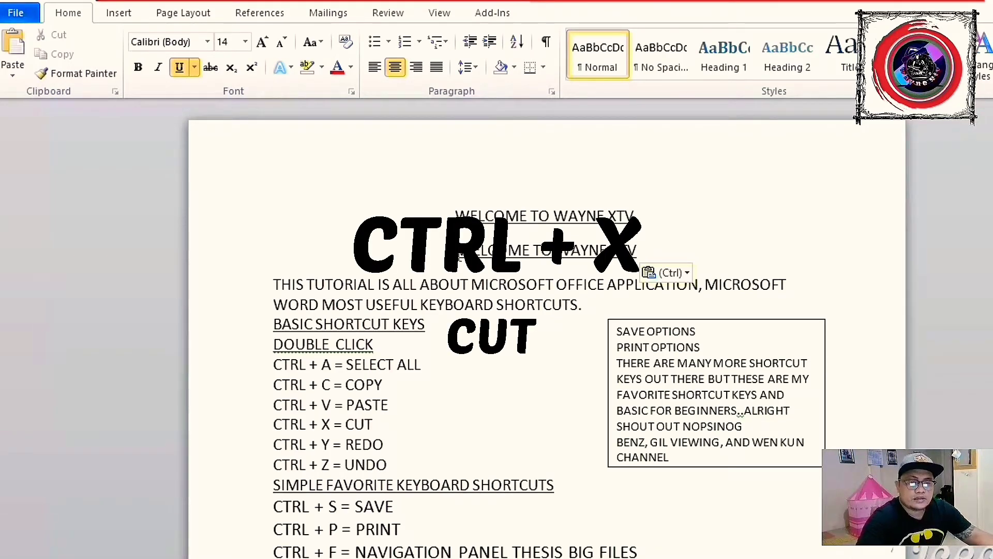
pyautogui.moveTo(458, 254); pyautogui.dragTo(691, 273)
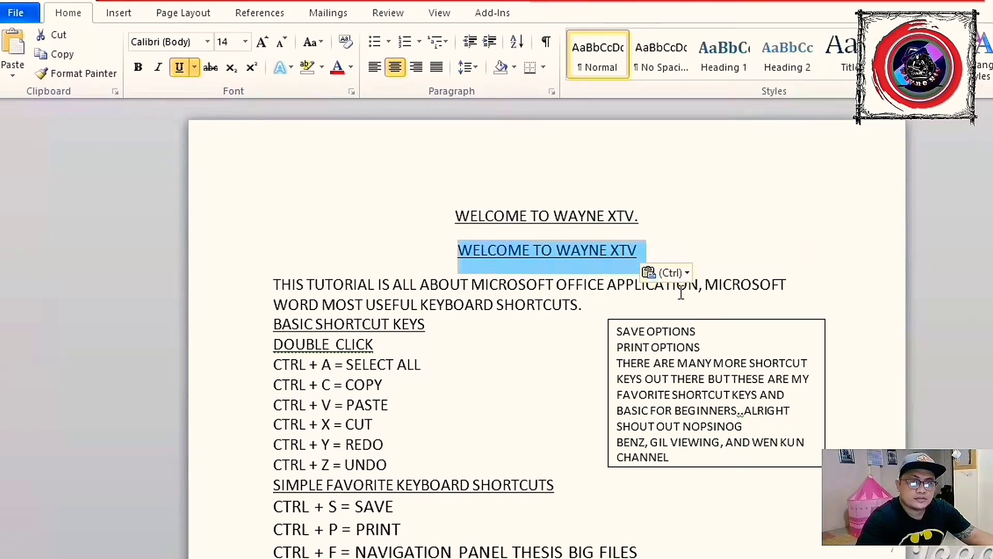
pyautogui.hotkey('ctrl', 'x')
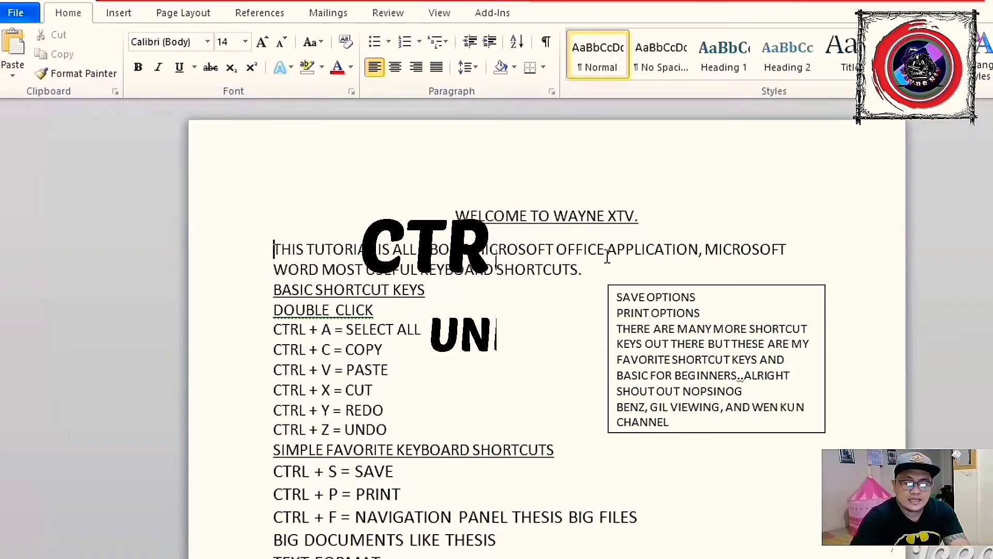
# Undo and redo the cut, then start saving as WELCOME TO WAYNE XTV.docx in Documents
pyautogui.hotkey('ctrl', 'z')
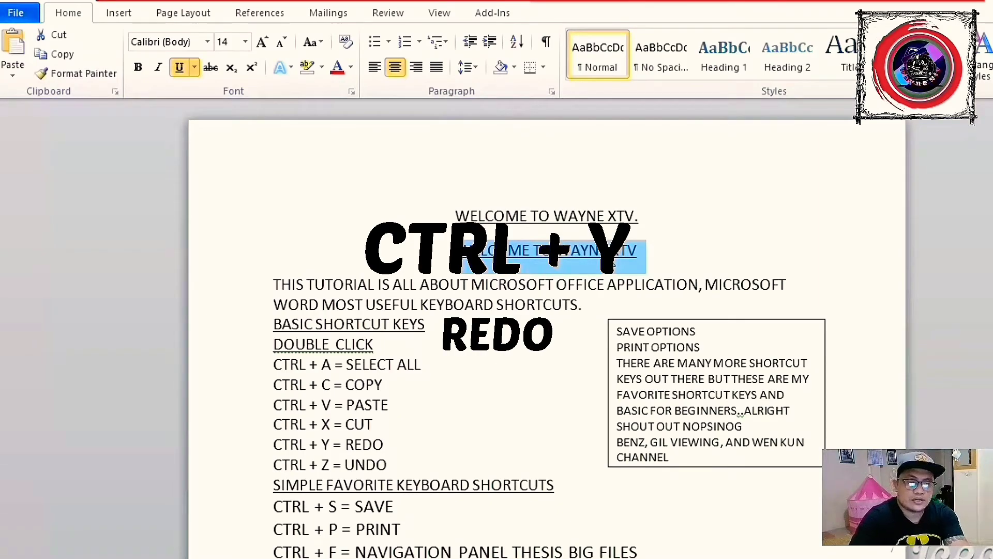
pyautogui.hotkey('ctrl', 'y')
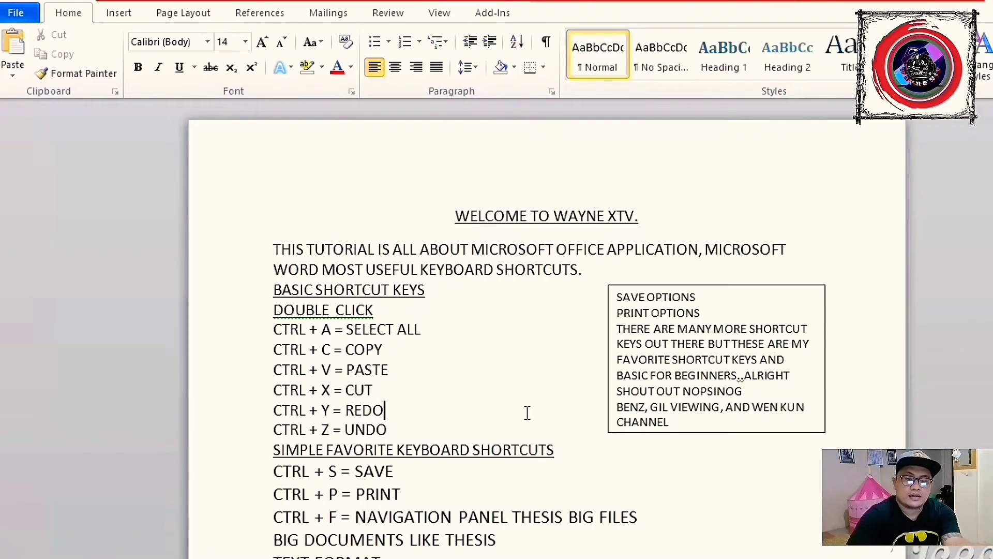
pyautogui.hotkey('ctrl', 's')
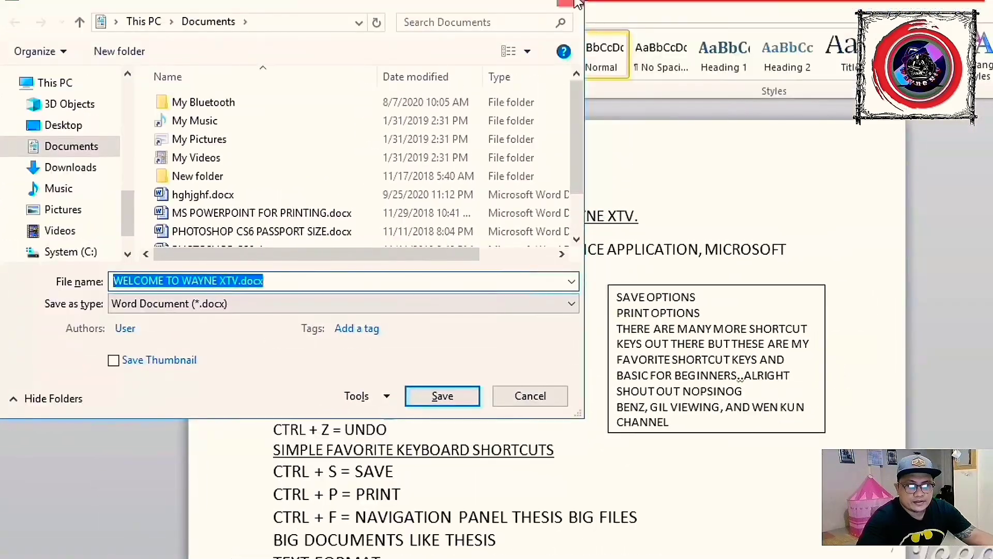
# Dismiss Save As, preview the Print page for the EPSON L3110 Series, then return to editing
pyautogui.press('Return')
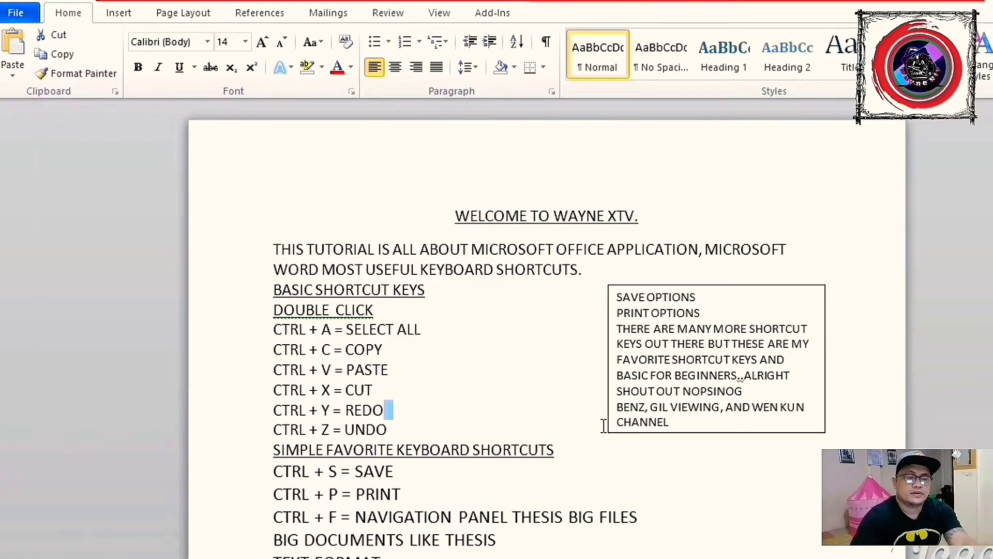
pyautogui.hotkey('ctrl', 'p')
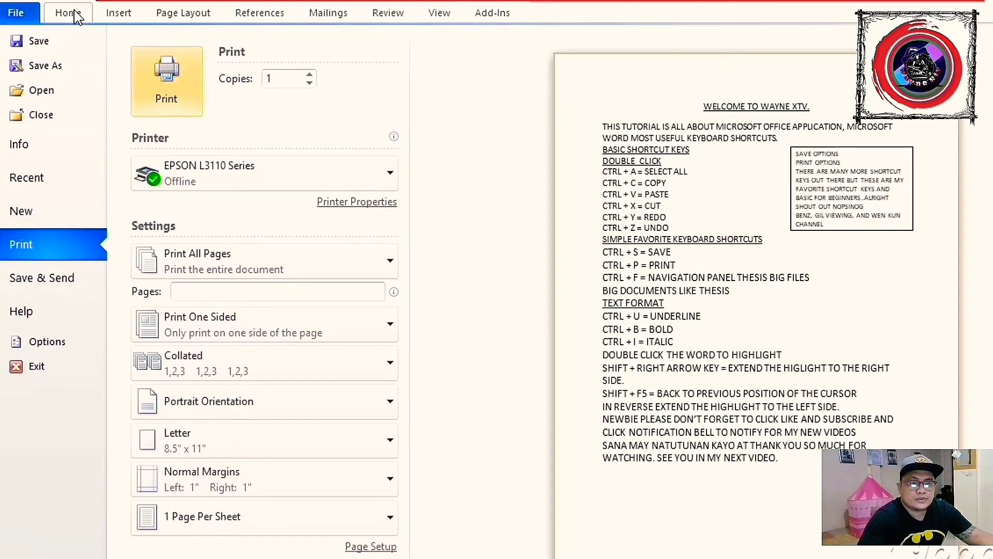
pyautogui.click(76, 16)
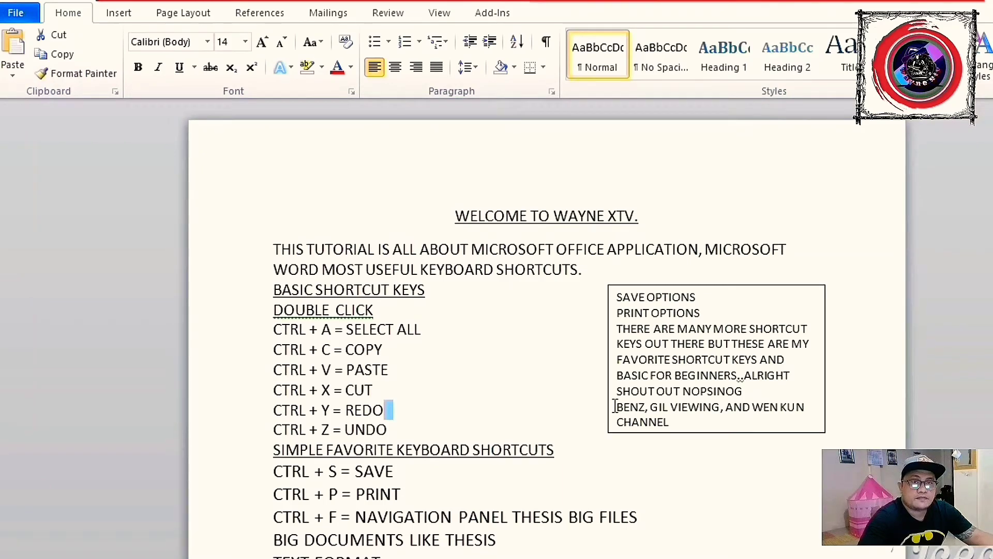
# Open the Navigation pane search, enter a + search term, then delete it
pyautogui.hotkey('ctrl', 'f')
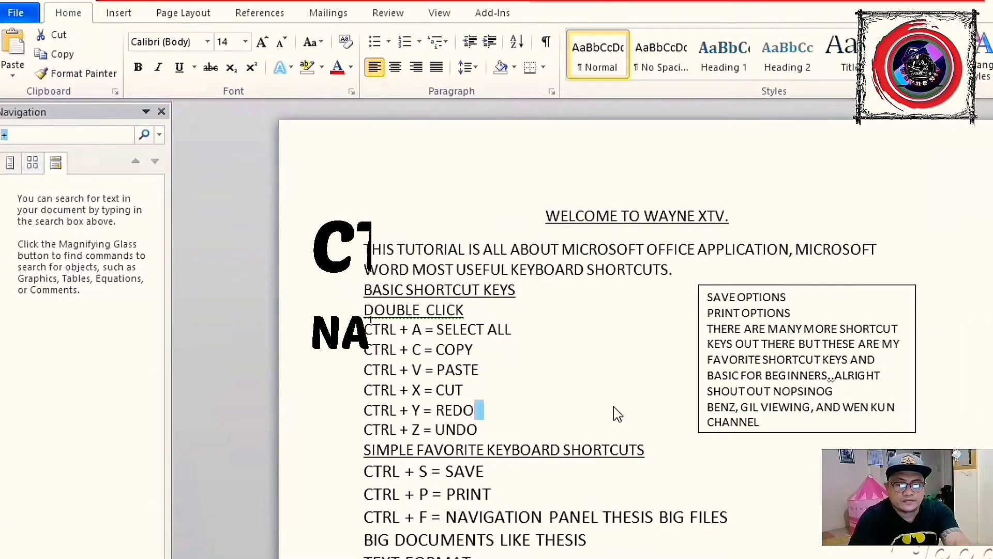
pyautogui.write('+')
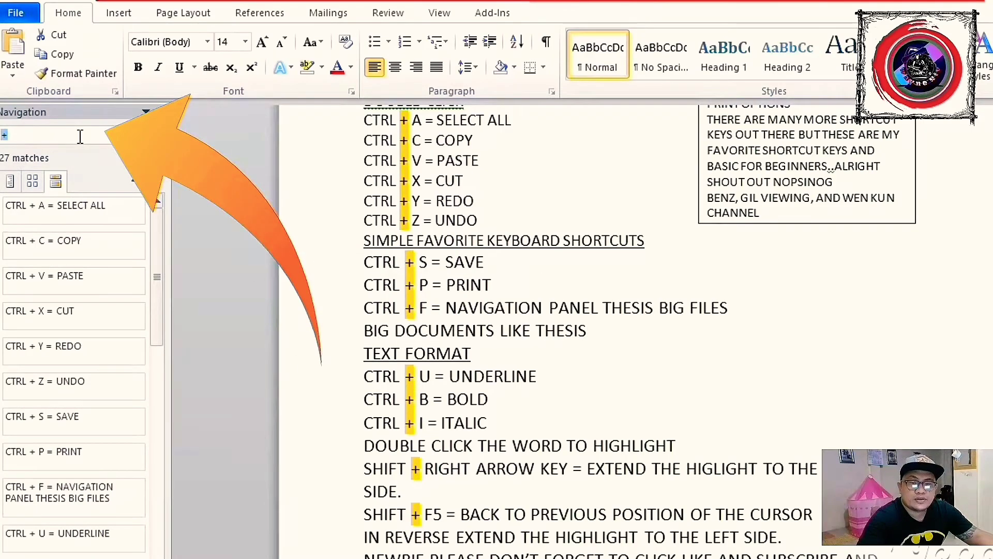
pyautogui.click(80, 136)
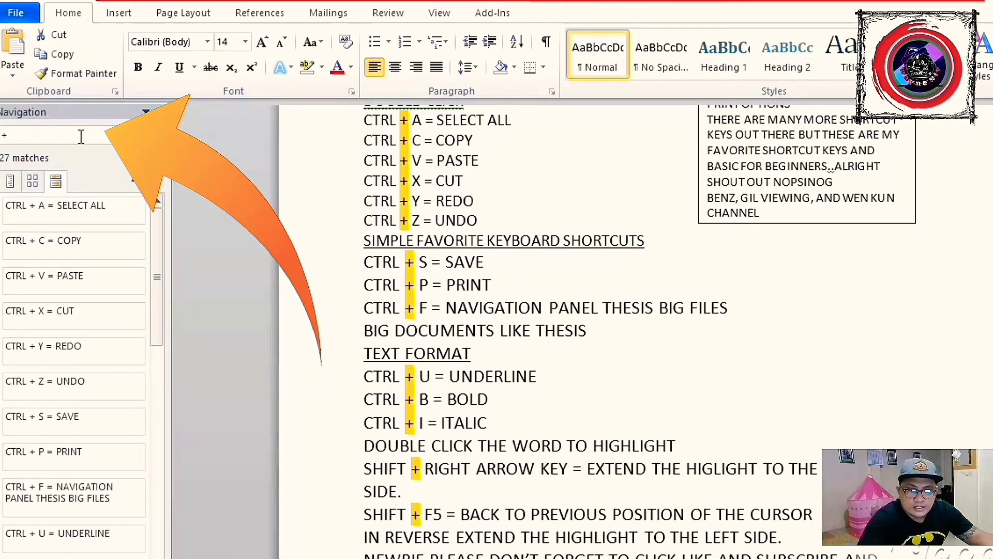
pyautogui.press('BackSpace')
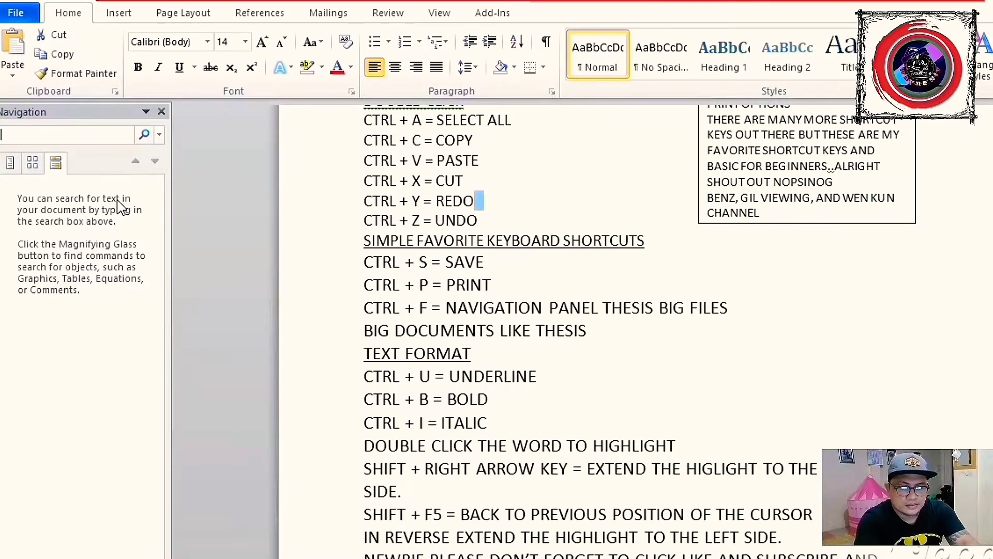
# Search the document for UNDO, showing 2 matches, and scroll back up to the title
pyautogui.write('UNDP')
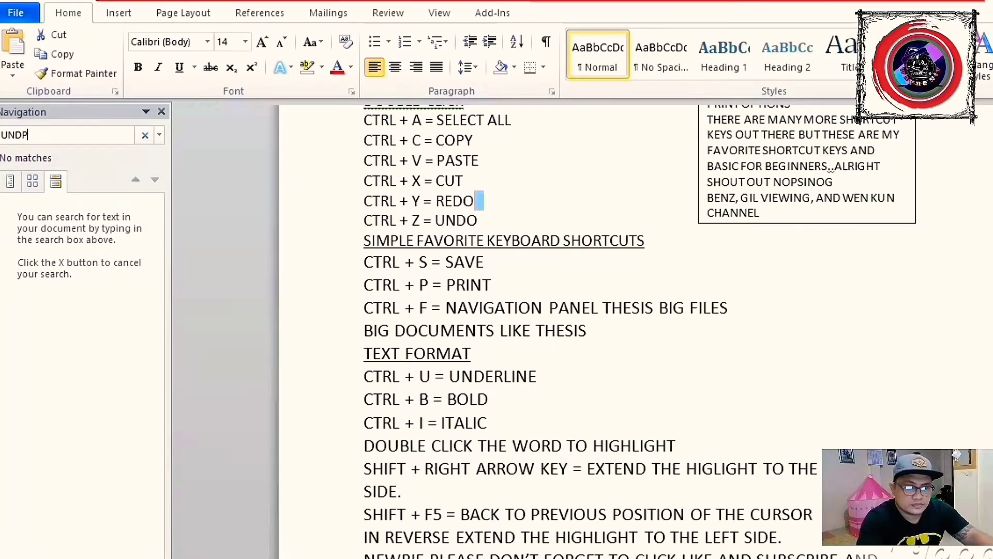
pyautogui.press('BackSpace')
pyautogui.write('O')
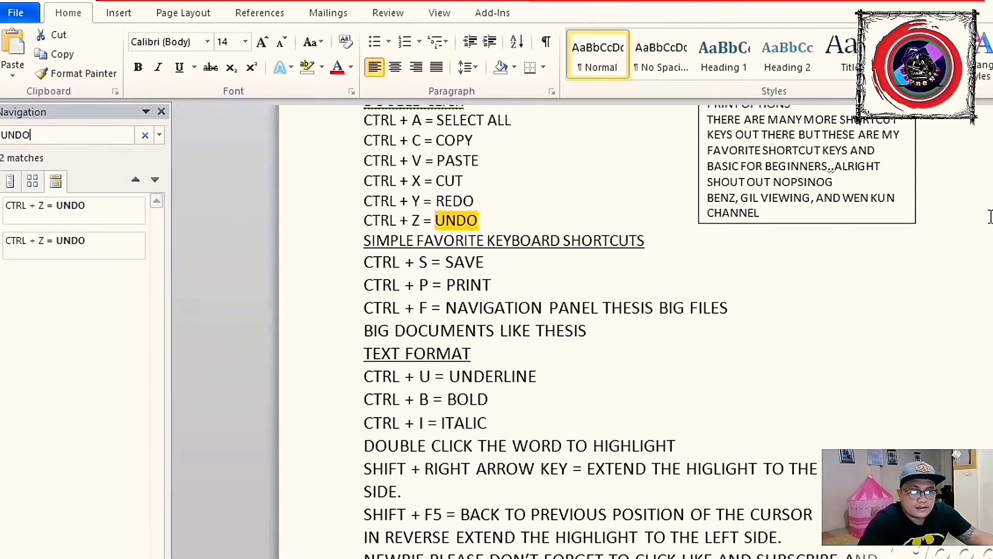
pyautogui.scroll(-8, 595, 331)
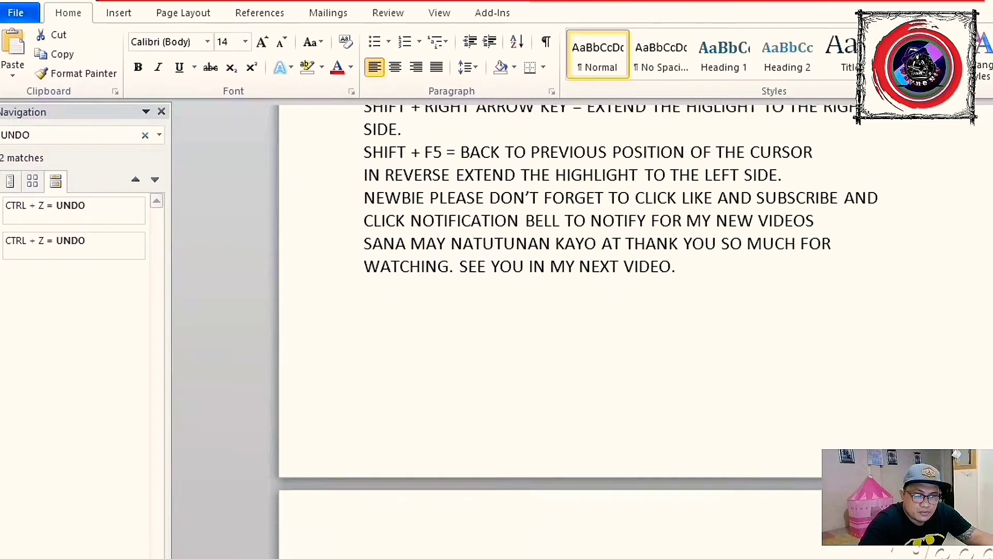
pyautogui.scroll(-7, 595, 331)
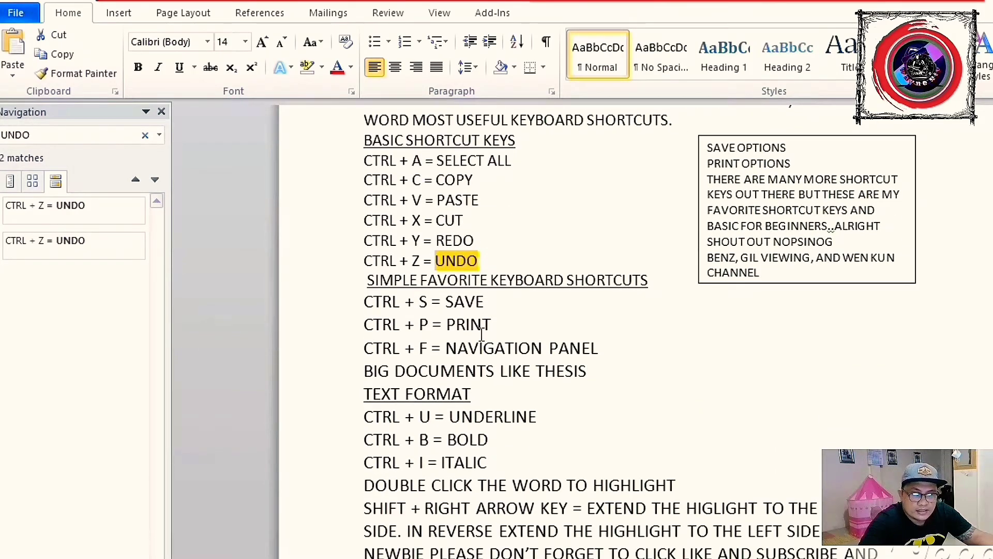
pyautogui.scroll(7, 595, 331)
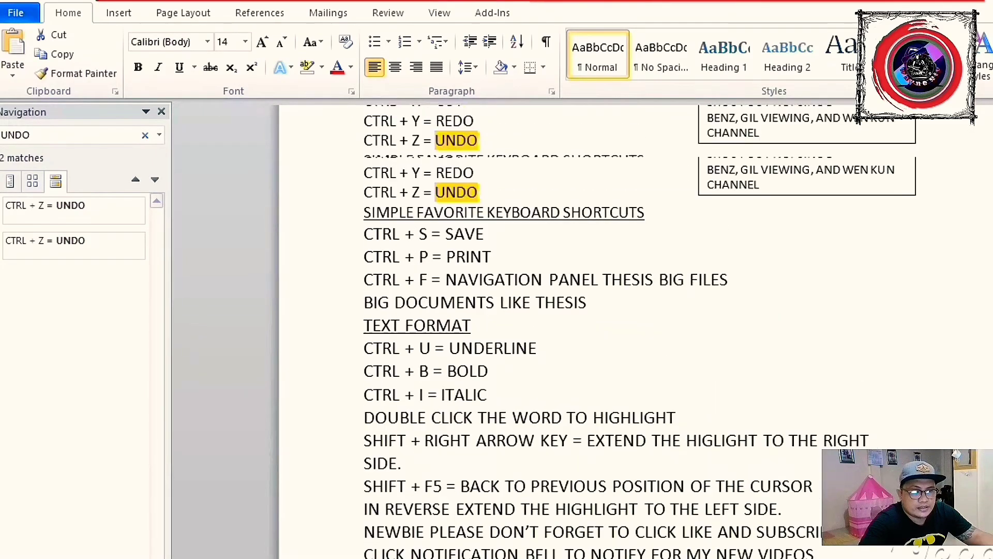
pyautogui.scroll(5, 595, 331)
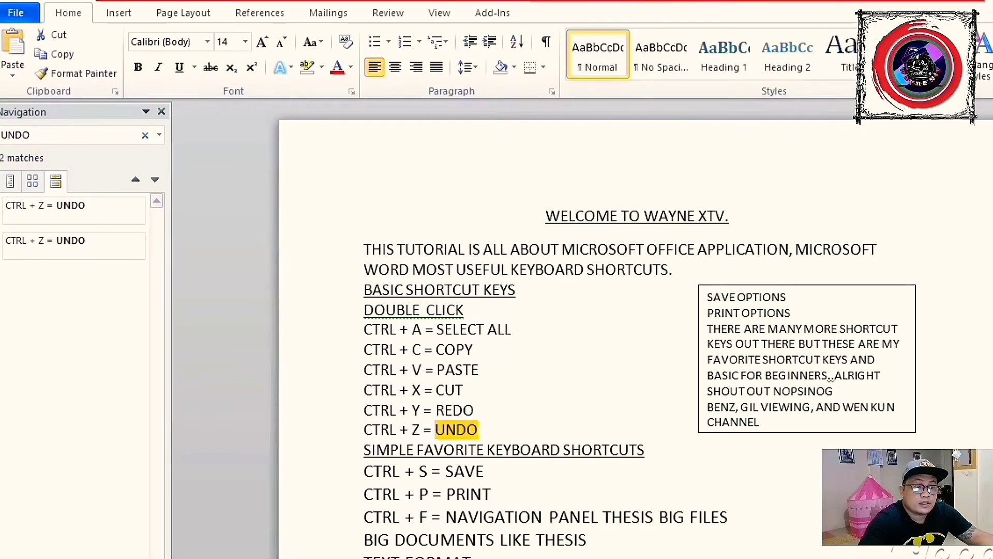
pyautogui.scroll(-4, 595, 331)
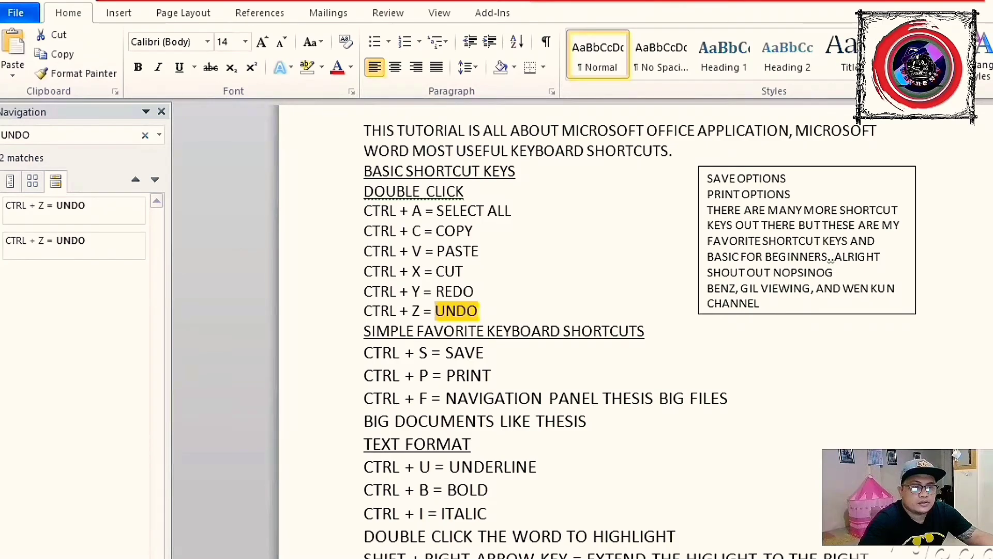
pyautogui.scroll(4, 595, 331)
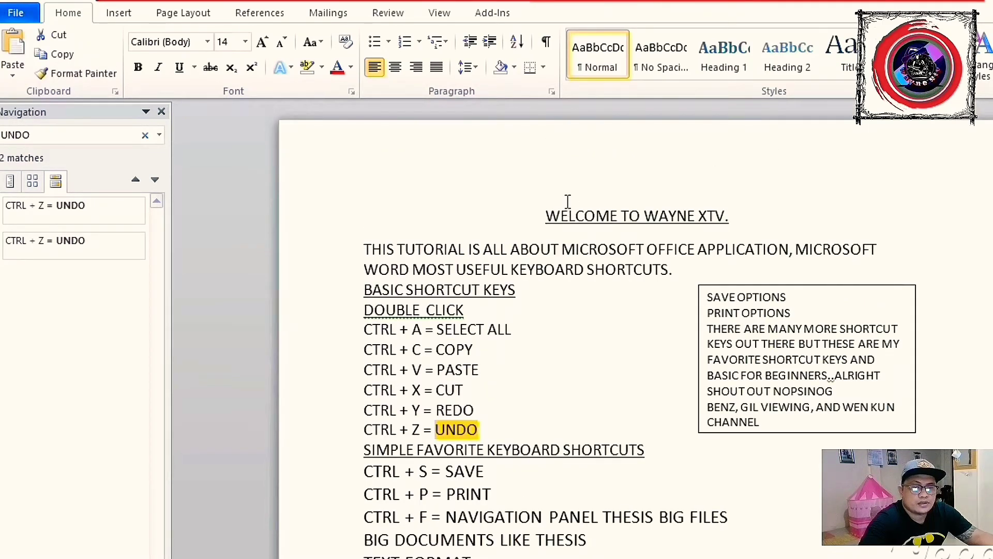
# Add a new line reading PUPPY DOG below the title
pyautogui.click(774, 217)
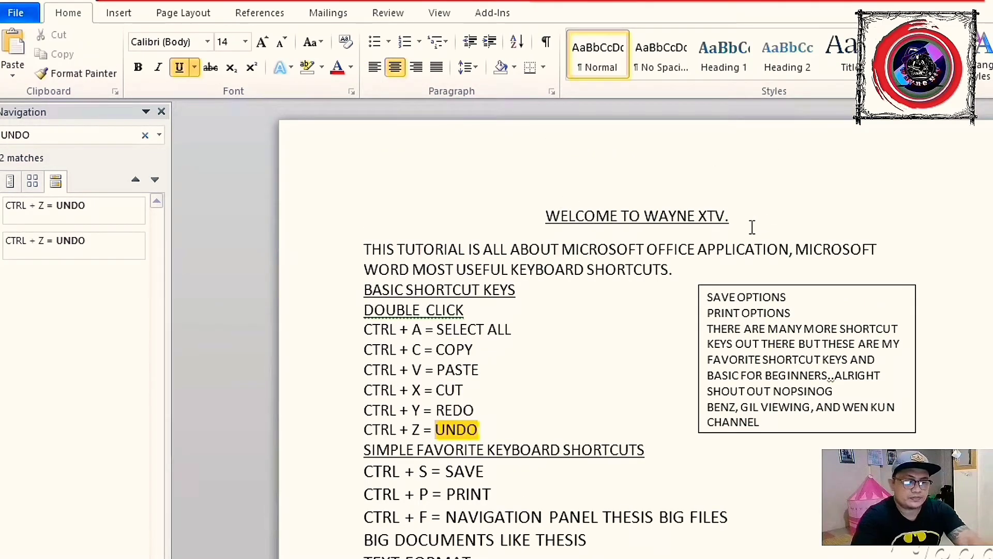
pyautogui.press('Return')
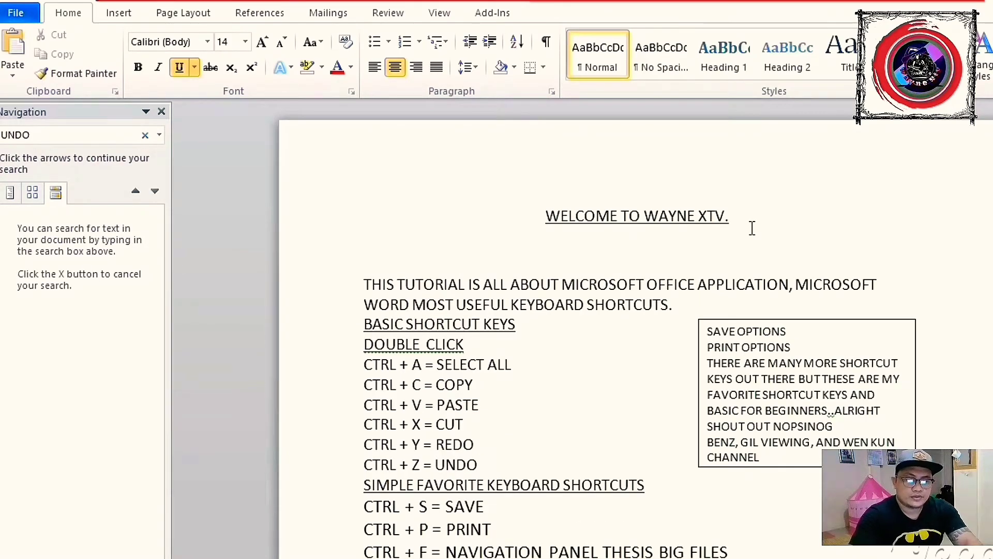
pyautogui.write('P')
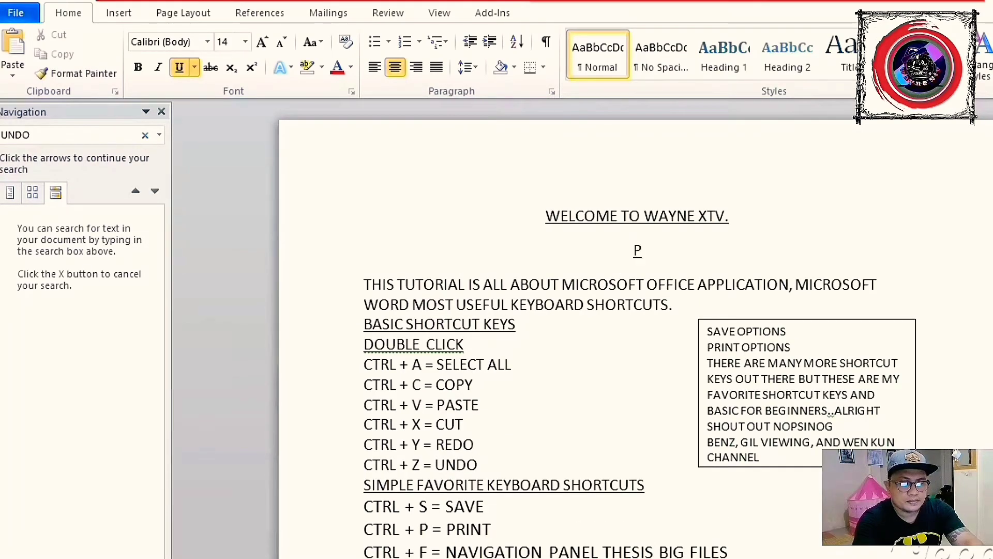
pyautogui.write('UPPY')
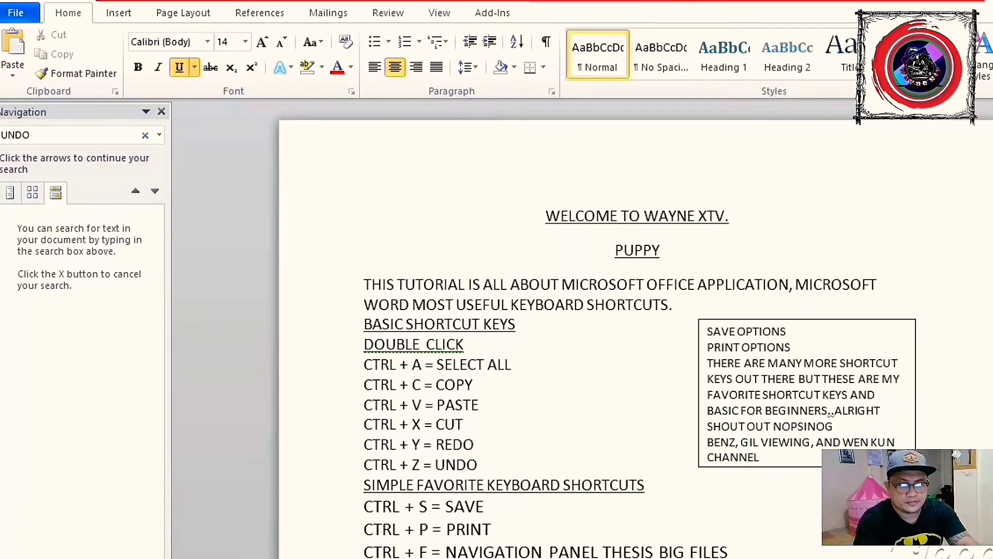
pyautogui.write(' DOG')
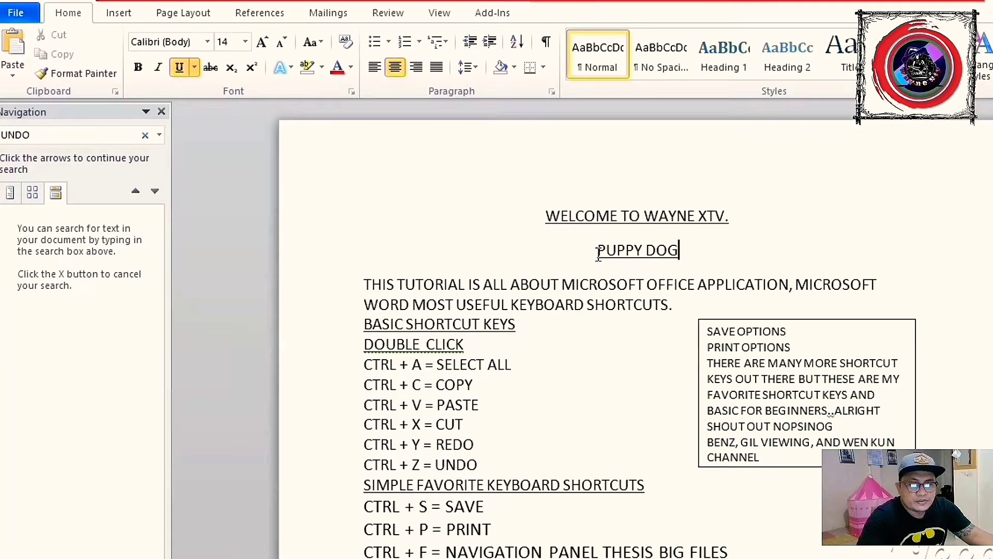
# Format PUPPY DOG as bold, italic and underlined
pyautogui.moveTo(598, 254); pyautogui.dragTo(694, 254)
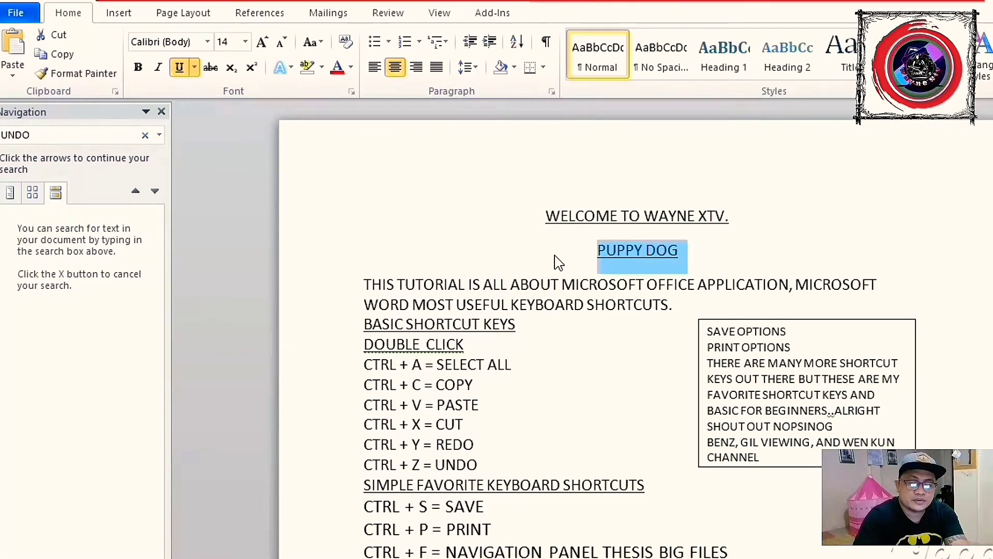
pyautogui.hotkey('ctrl', 'b')
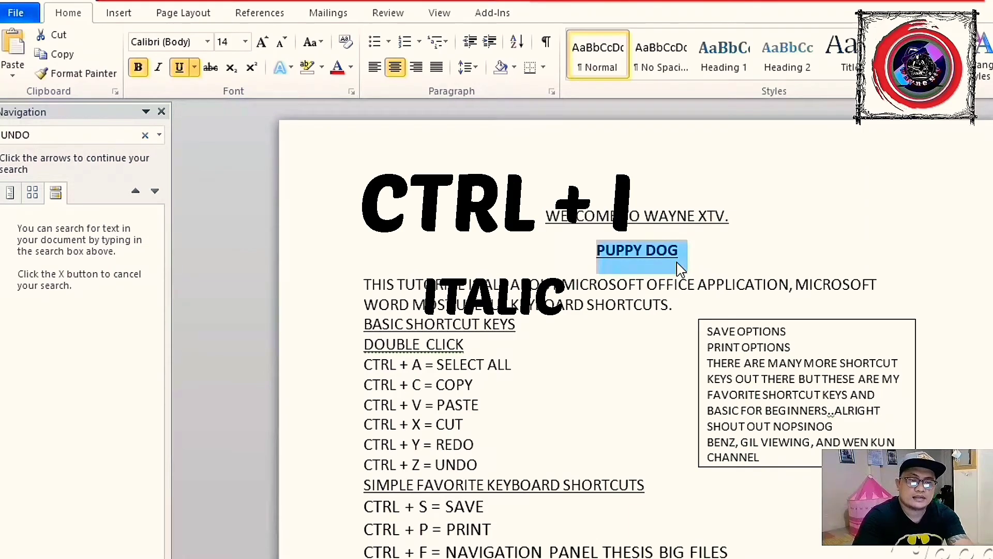
pyautogui.hotkey('ctrl', 'i')
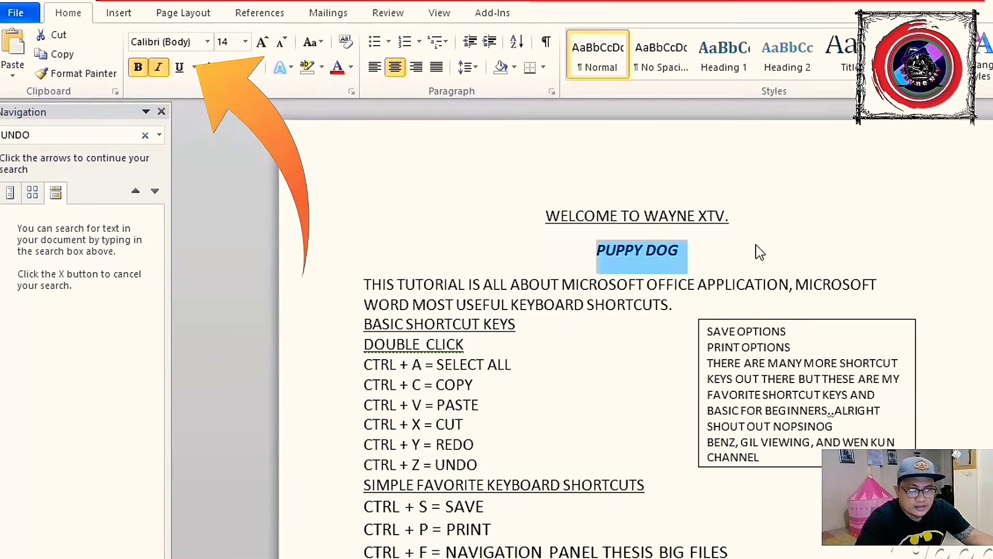
pyautogui.click(683, 251)
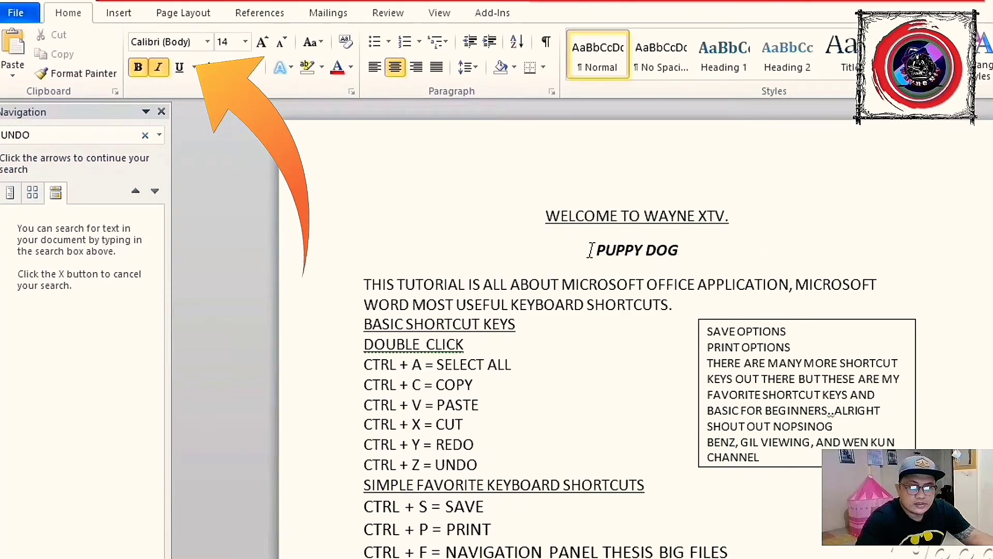
pyautogui.moveTo(590, 251); pyautogui.dragTo(690, 269)
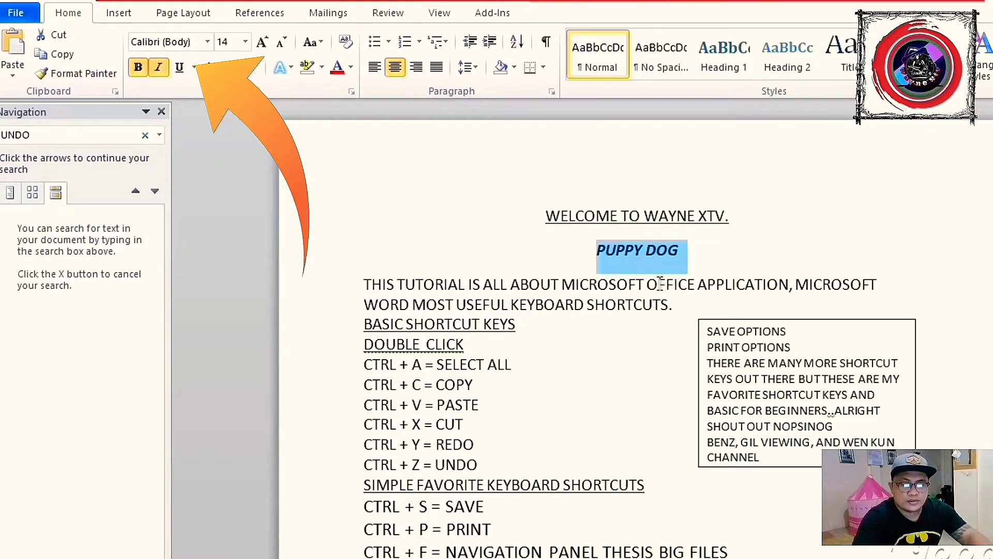
pyautogui.hotkey('ctrl', 'u')
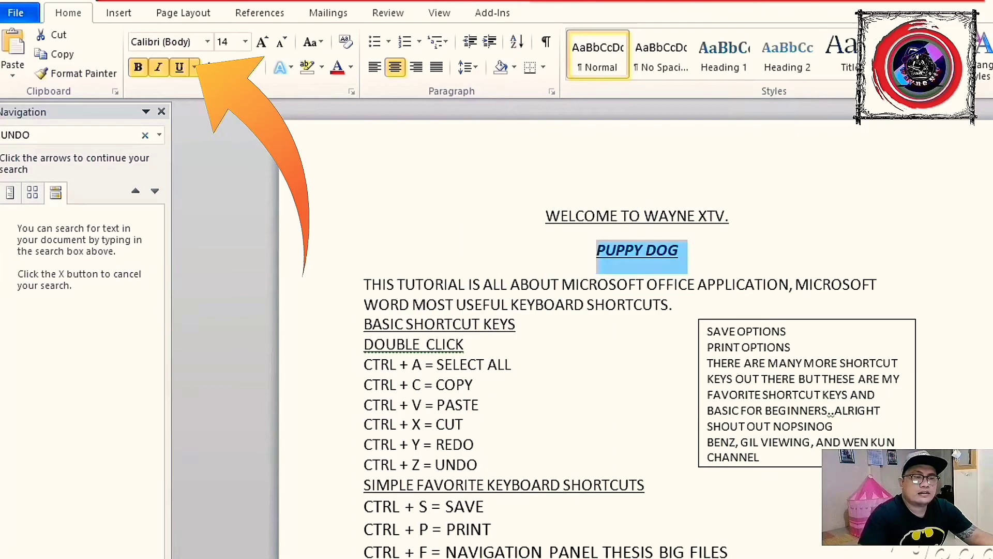
pyautogui.scroll(-2, 613, 222)
pyautogui.click(612, 222)
pyautogui.scroll(2, 613, 223)
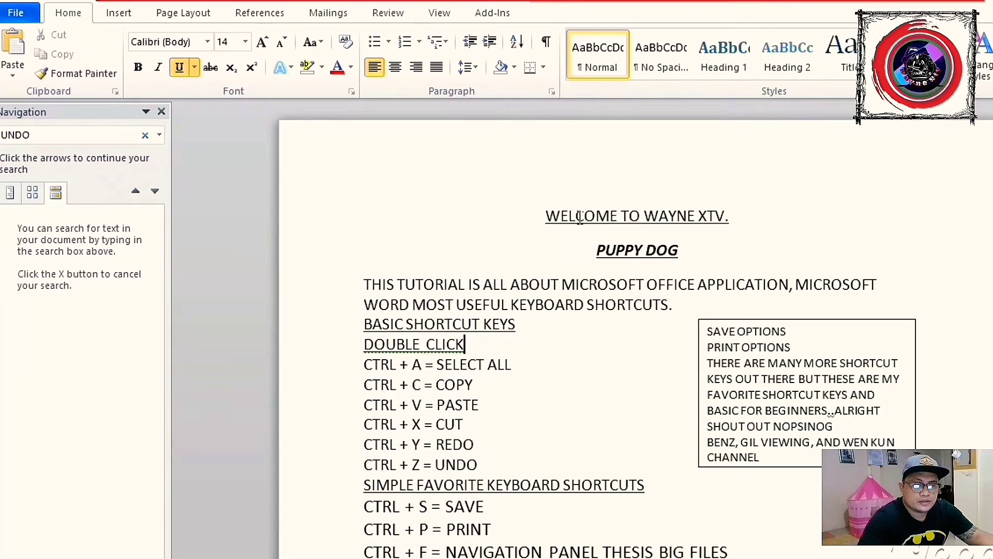
# Select the word WELCOME in the title, then clear the highlight
pyautogui.click(563, 215)
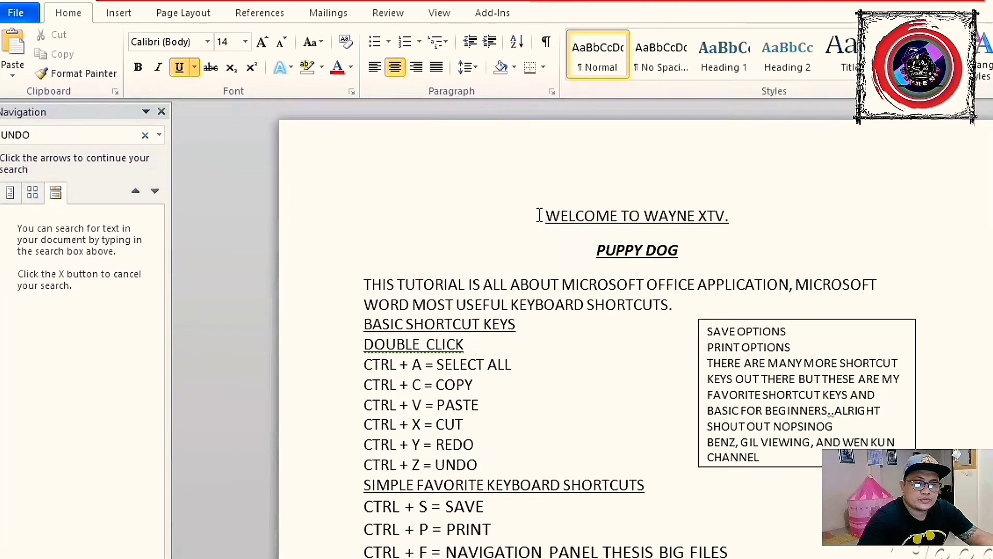
pyautogui.doubleClick(570, 217)
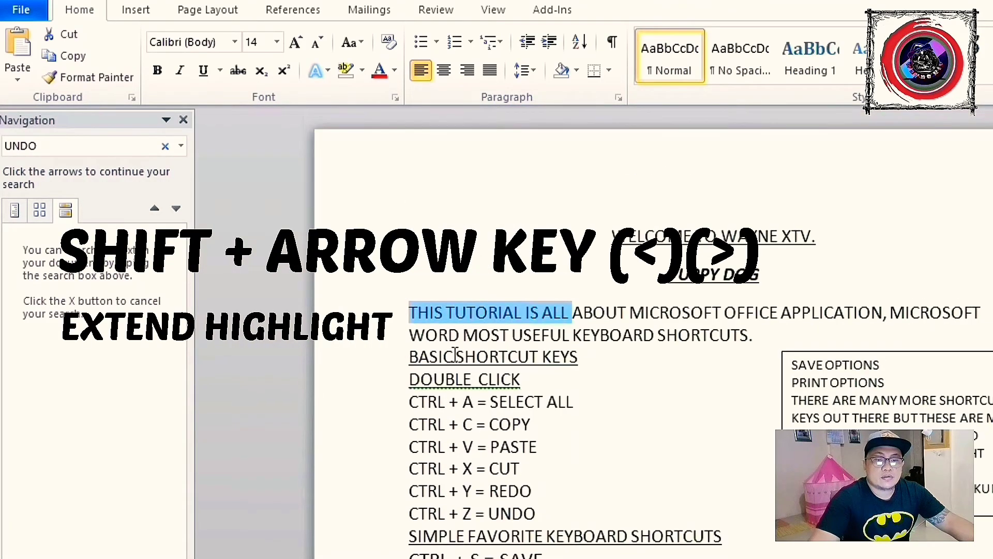
pyautogui.press('Up')
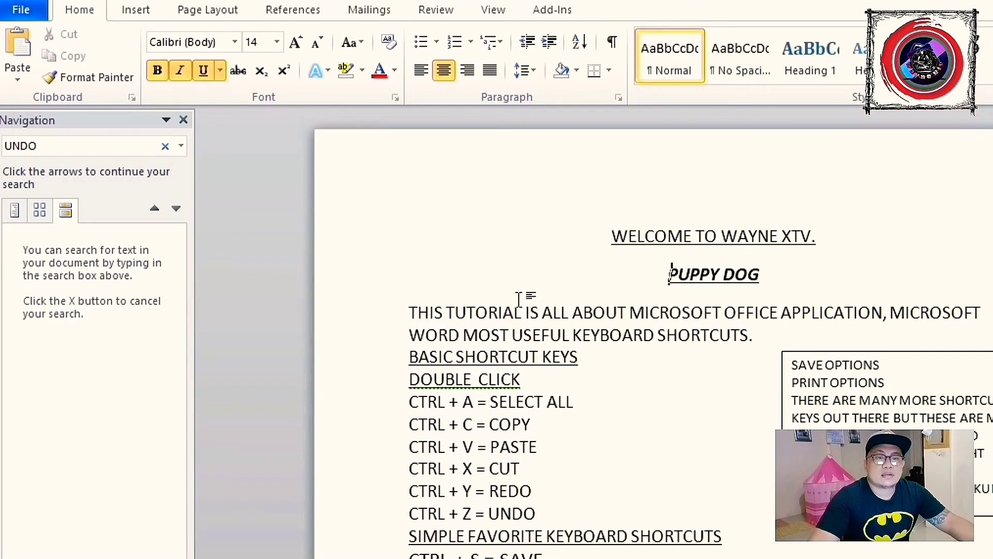
# Select TUTORIAL and extend the selection character by character through MICROSOFT OFFICE
pyautogui.doubleClick(487, 313)
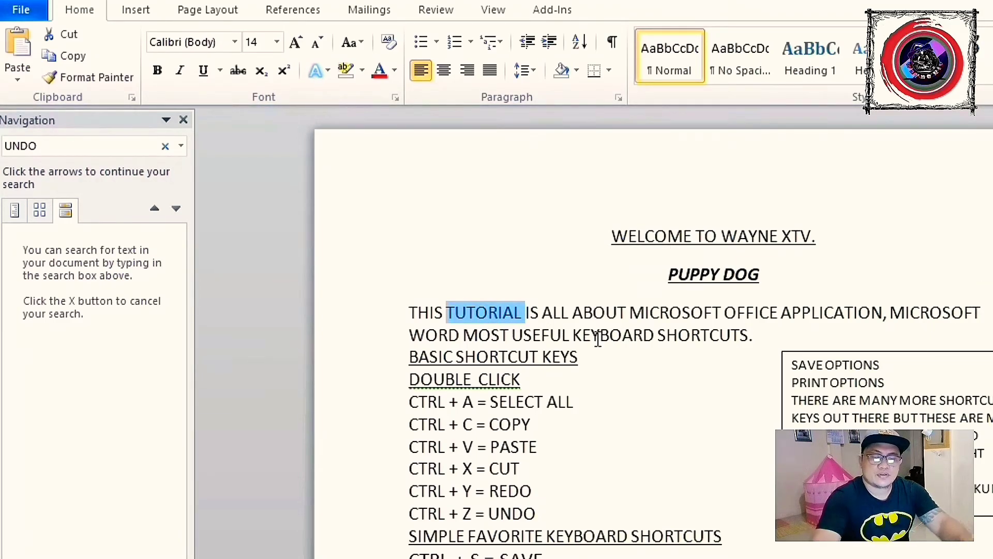
pyautogui.hotkey('shift', 'Right')
pyautogui.hotkey('shift', 'Right')
pyautogui.hotkey('shift', 'Right')
pyautogui.hotkey('shift', 'Right')
pyautogui.hotkey('shift', 'Right')
pyautogui.hotkey('shift', 'Right')
pyautogui.hotkey('shift', 'Right')
pyautogui.hotkey('shift', 'Right')
pyautogui.hotkey('shift', 'Right')
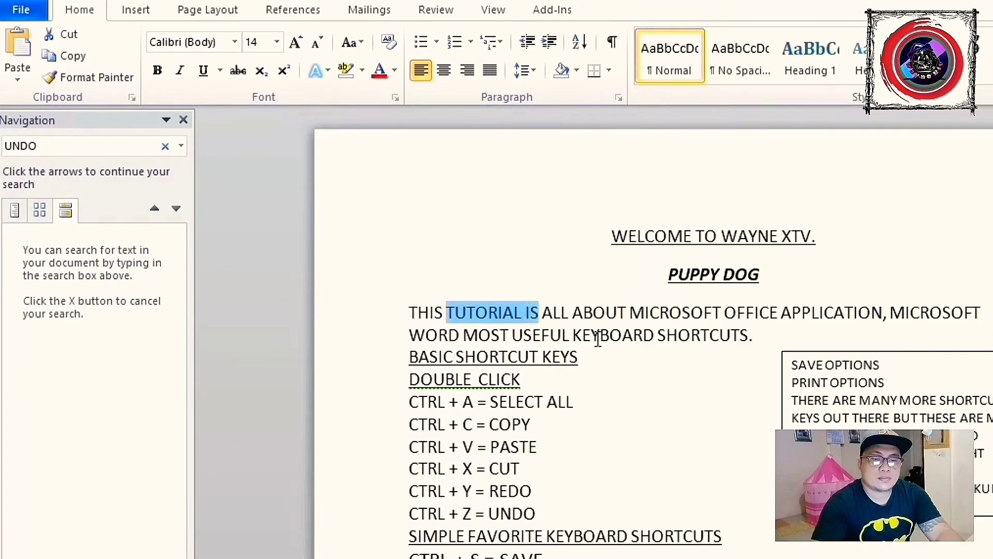
pyautogui.hotkey('shift', 'Right')
pyautogui.hotkey('shift', 'Right')
pyautogui.hotkey('shift', 'Right')
pyautogui.hotkey('shift', 'Right')
pyautogui.hotkey('shift', 'Right')
pyautogui.hotkey('shift', 'Right')
pyautogui.hotkey('shift', 'Right')
pyautogui.hotkey('shift', 'Right')
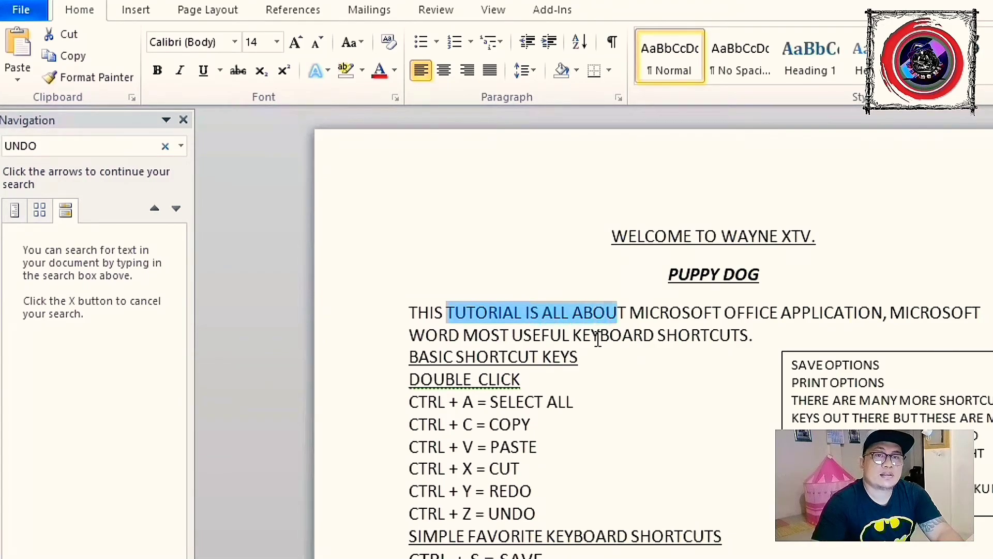
pyautogui.hotkey('shift', 'Right')
pyautogui.hotkey('shift', 'Right')
pyautogui.hotkey('shift', 'Right')
pyautogui.hotkey('shift', 'Right')
pyautogui.hotkey('shift', 'Right')
pyautogui.hotkey('shift', 'Right')
pyautogui.hotkey('shift', 'Right')
pyautogui.hotkey('shift', 'Right')
pyautogui.hotkey('shift', 'Right')
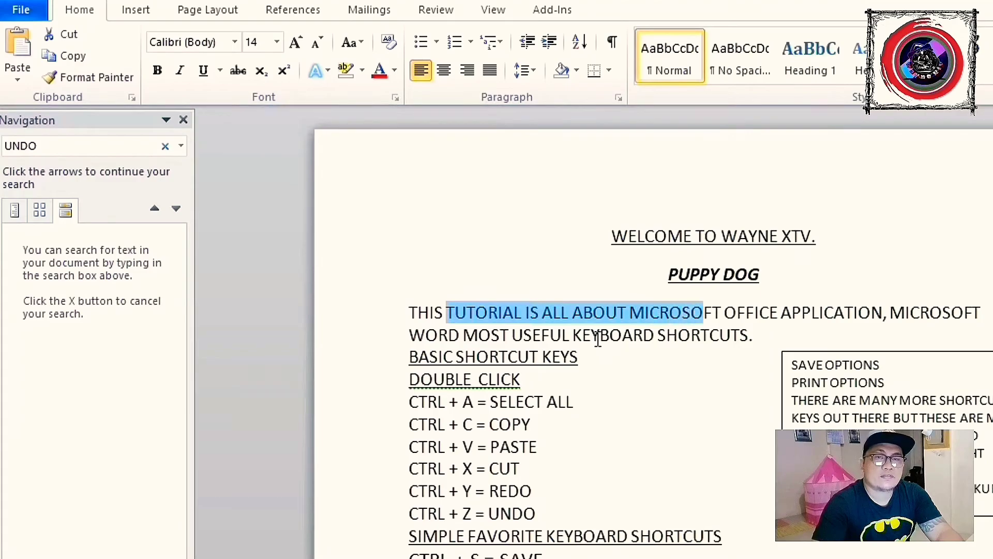
pyautogui.hotkey('shift', 'Right')
pyautogui.hotkey('shift', 'Right')
pyautogui.hotkey('shift', 'Right')
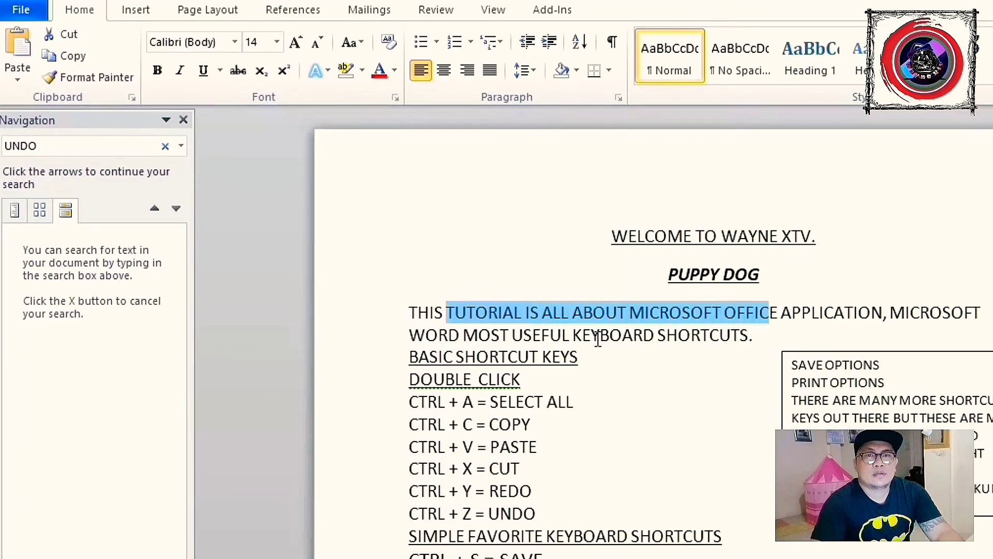
pyautogui.hotkey('shift', 'Right')
pyautogui.hotkey('shift', 'Right')
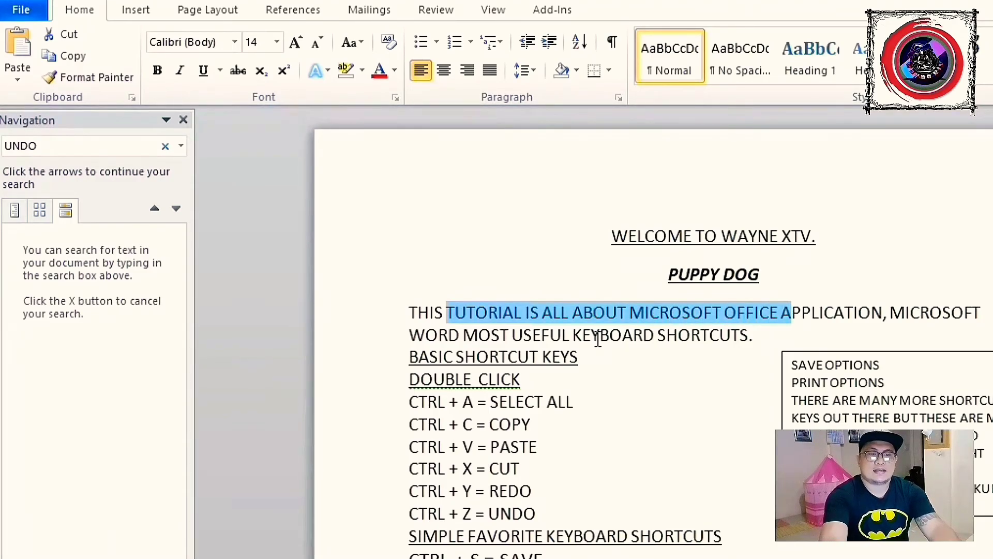
pyautogui.hotkey('shift', 'Right')
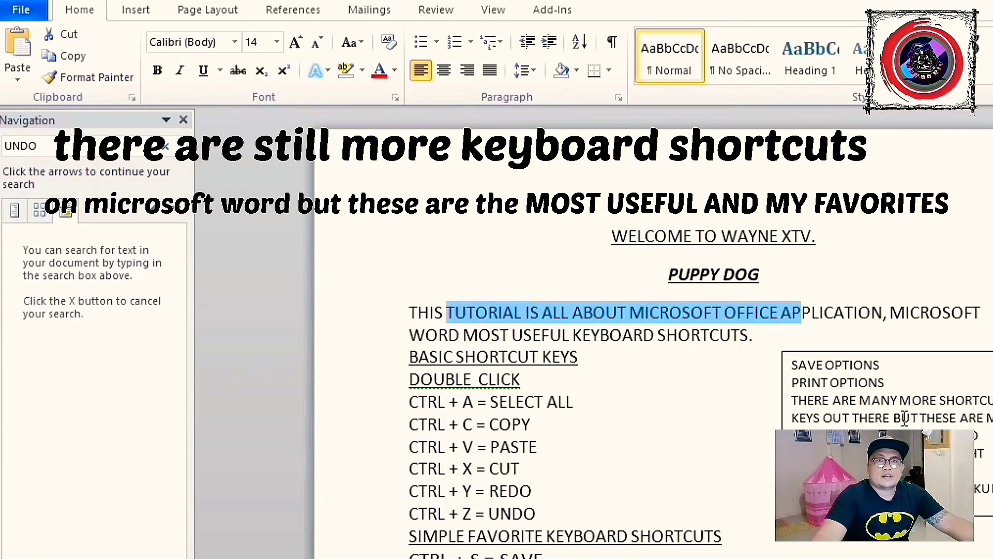